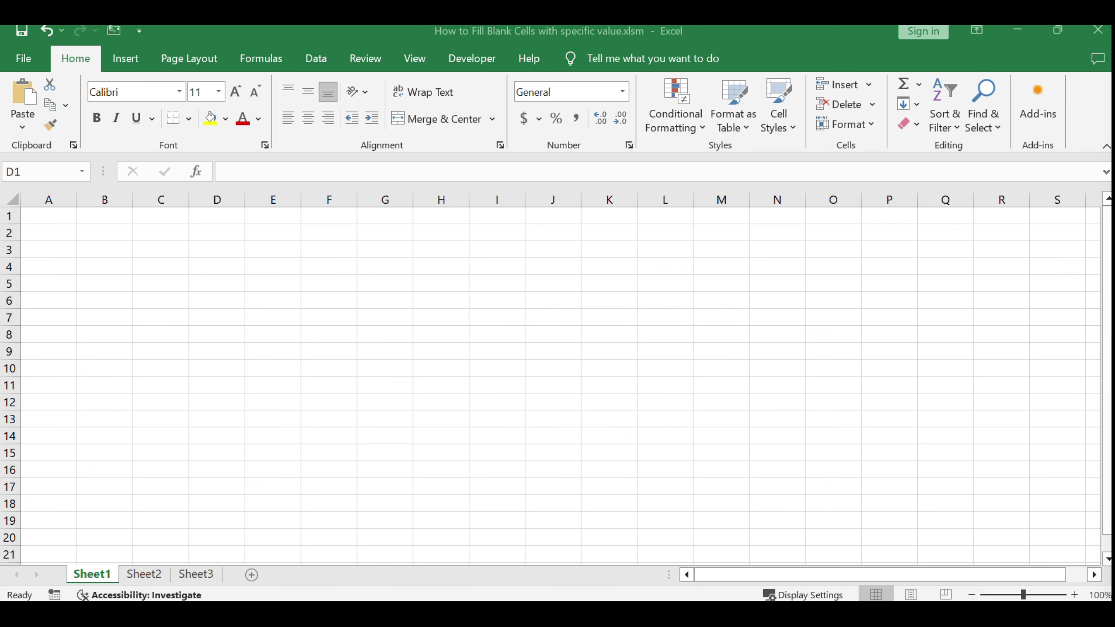
# Step: Switch to Sheet2, which holds the word list and the method notes
pyautogui.click(145, 574)
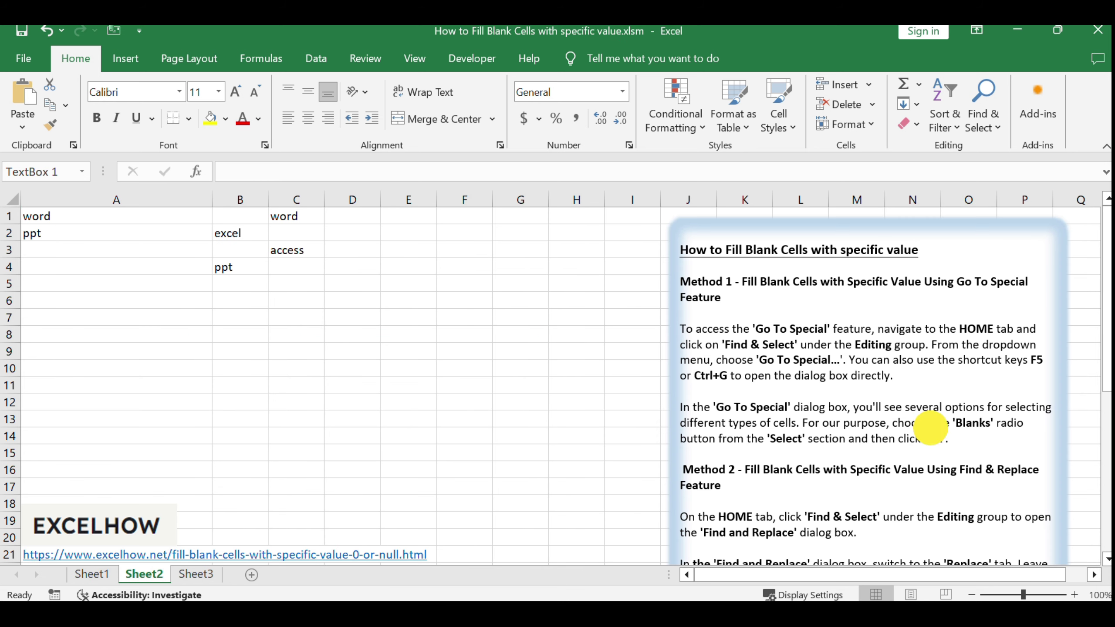
# Step: Review the Method 1 notes, then select the word list range A1:C4
pyautogui.click(930, 427)
pyautogui.moveTo(925, 282); pyautogui.dragTo(722, 299)
pyautogui.click(944, 323)
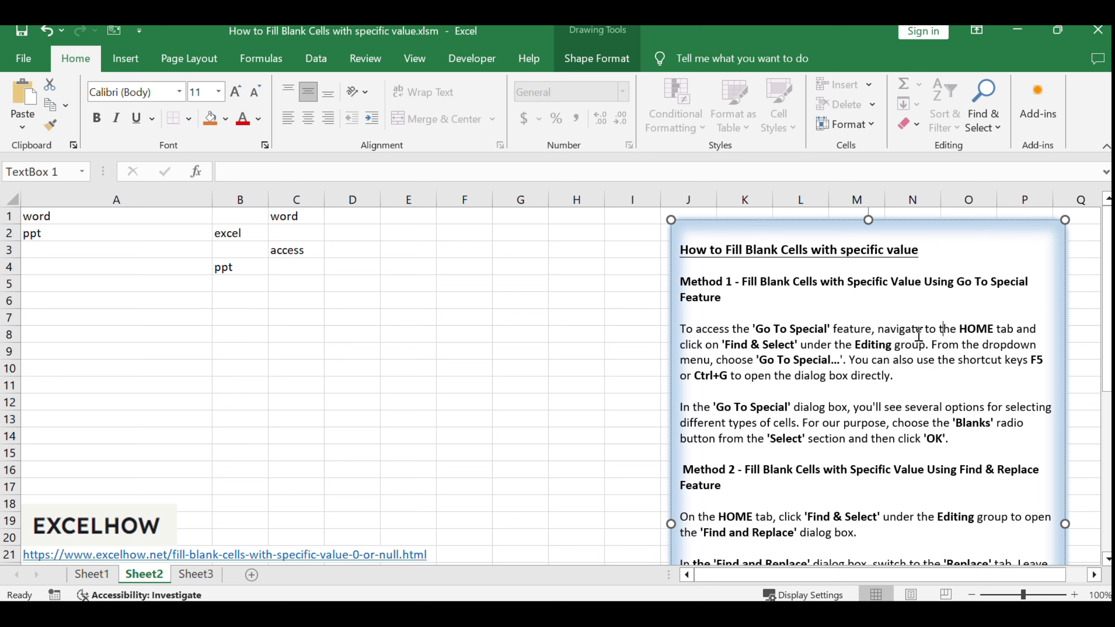
pyautogui.click(197, 317)
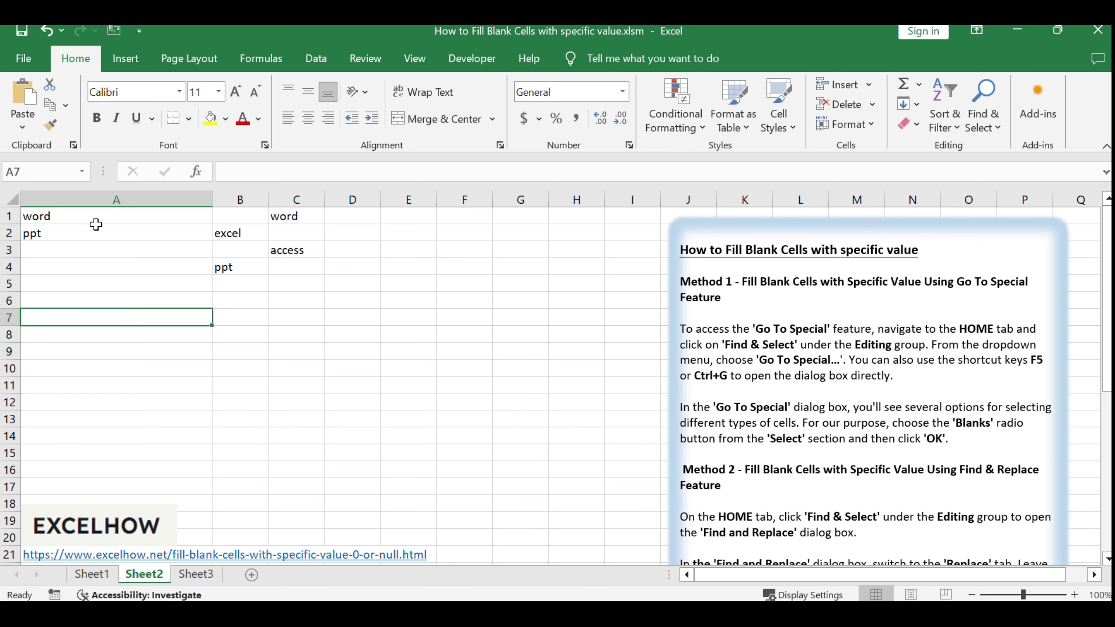
pyautogui.moveTo(64, 216); pyautogui.dragTo(306, 268)
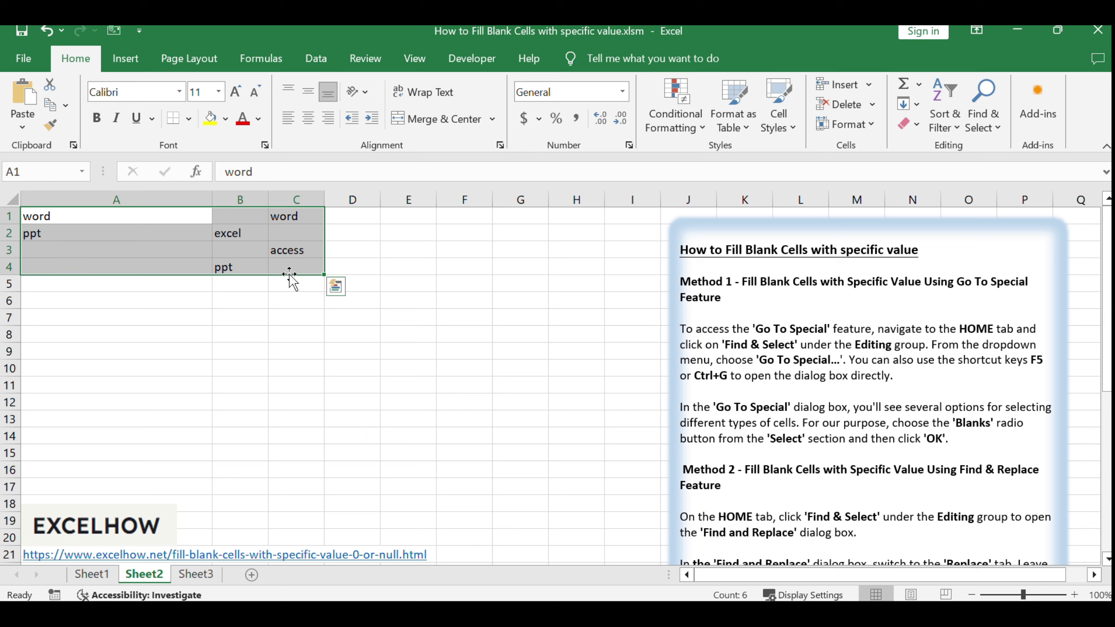
pyautogui.click(79, 57)
# Step: Use Go To Special with Blanks to select only the six empty cells in A1:C4
pyautogui.click(986, 124)
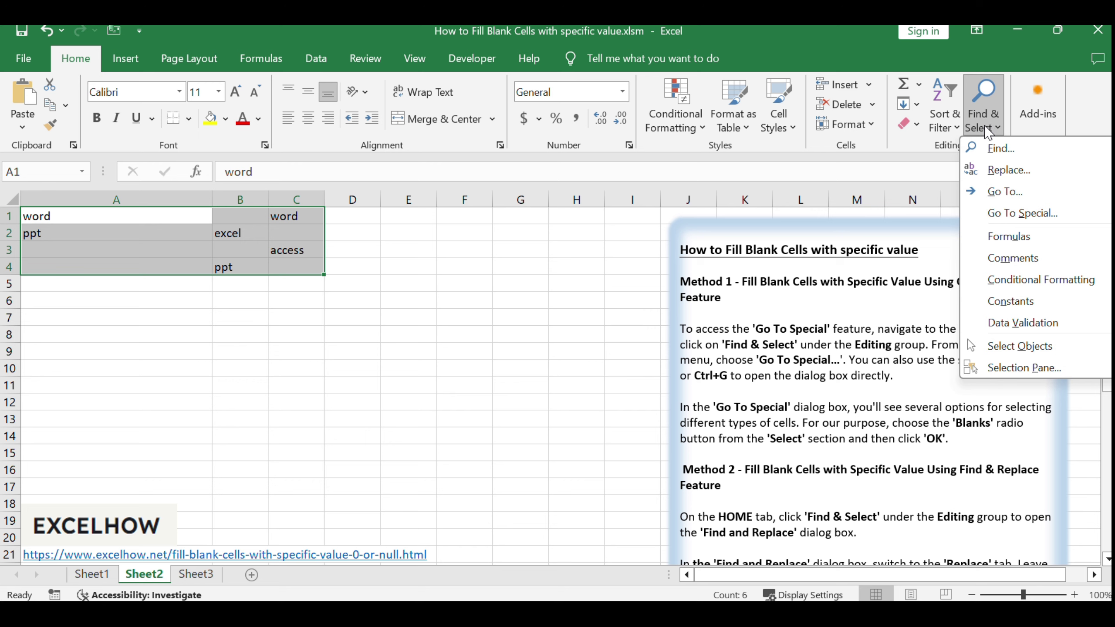
pyautogui.click(1047, 214)
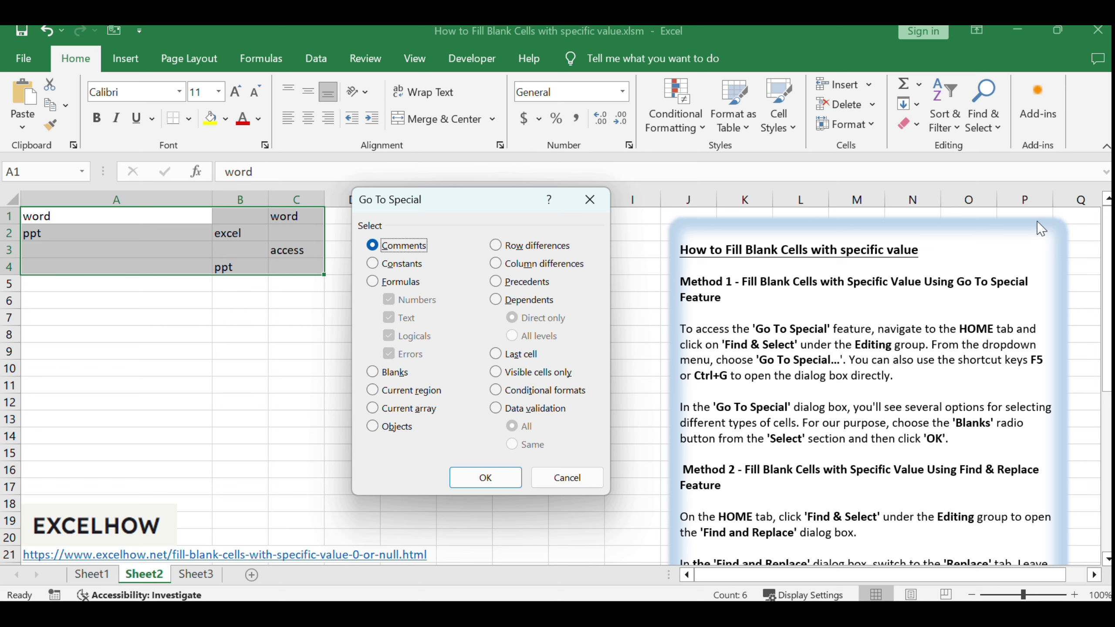
pyautogui.moveTo(404, 204); pyautogui.dragTo(435, 203)
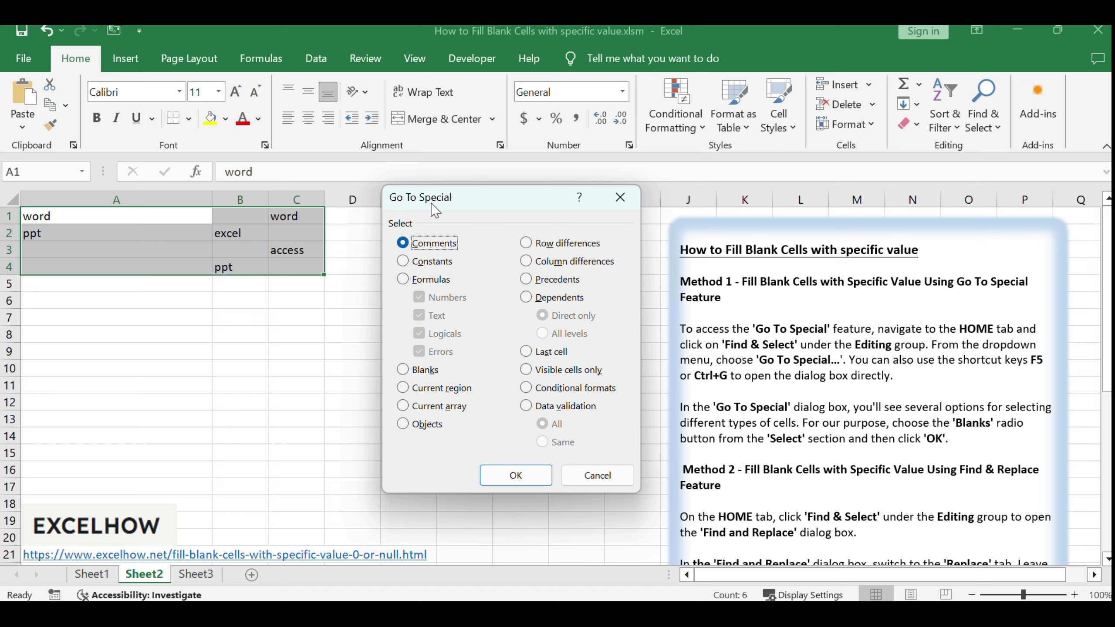
pyautogui.click(425, 372)
pyautogui.click(521, 479)
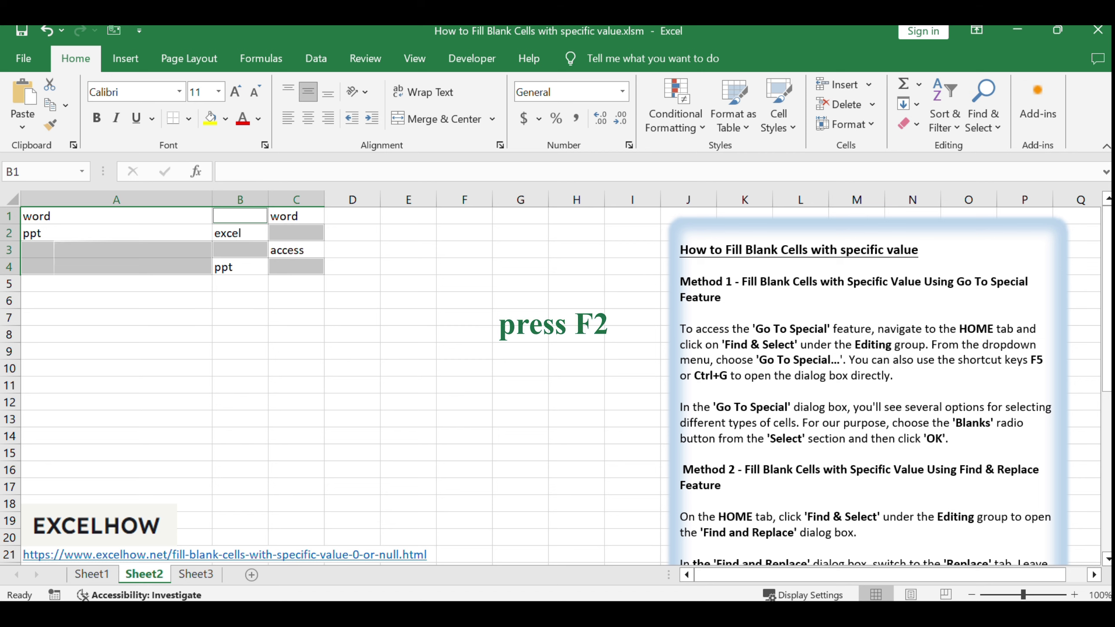
# Step: Enter 0 in B1 and fill every selected blank cell with Ctrl+Enter
pyautogui.press('F2')
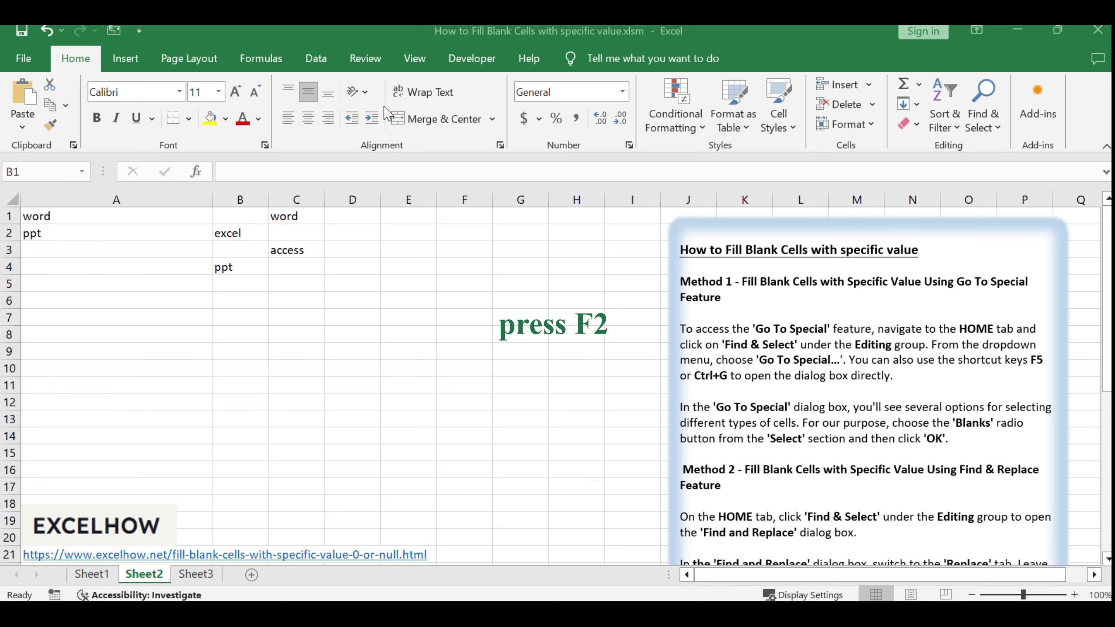
pyautogui.click(295, 35)
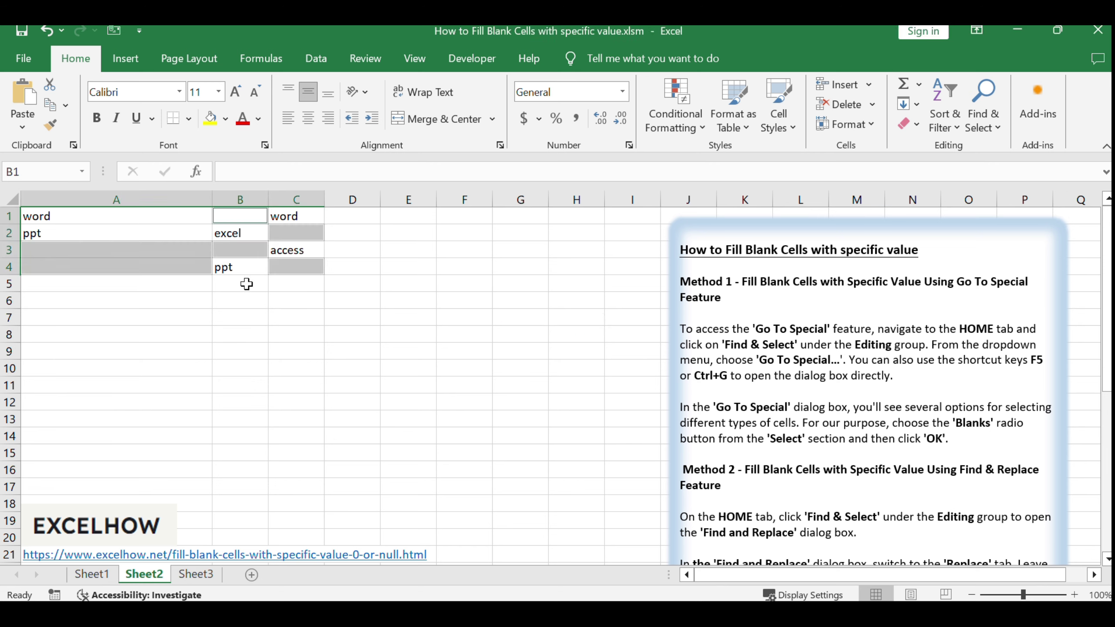
pyautogui.press('F2')
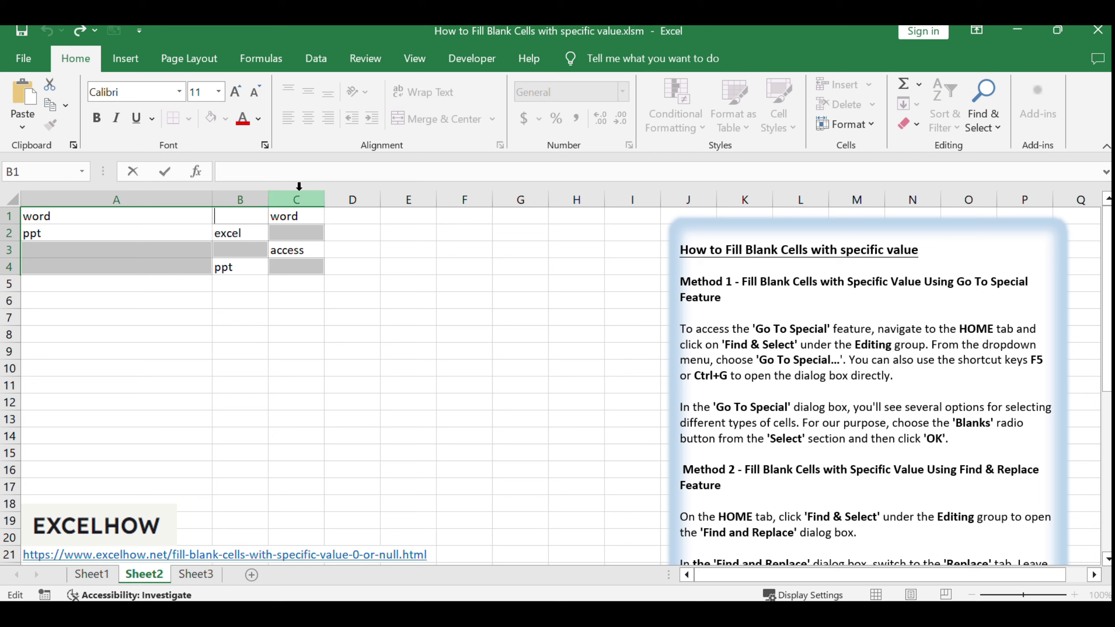
pyautogui.write('0')
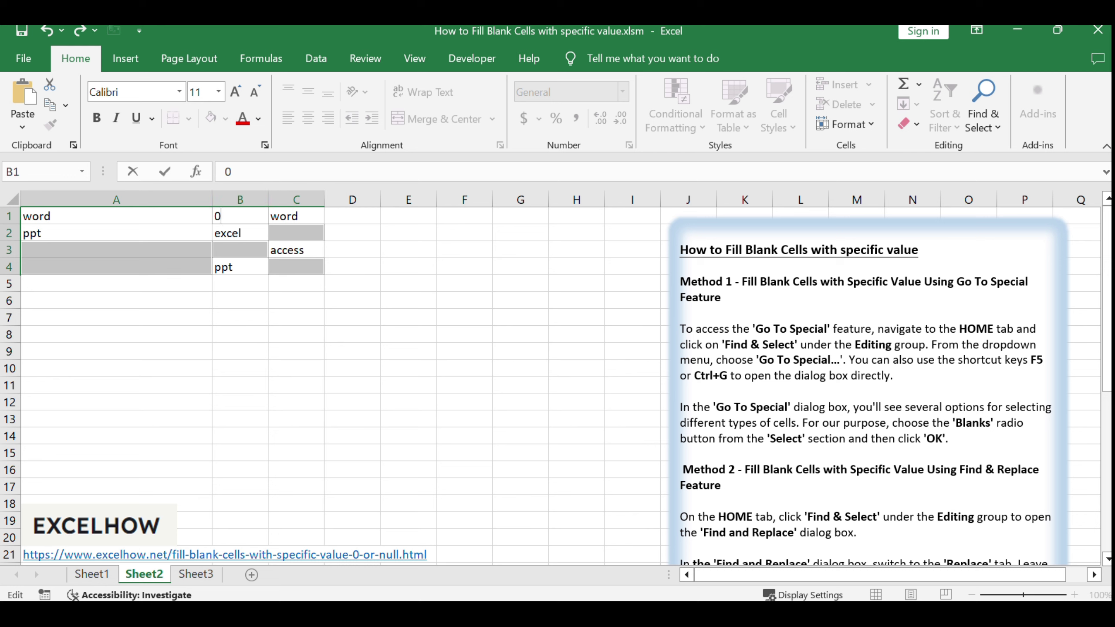
pyautogui.hotkey('ctrl', 'Return')
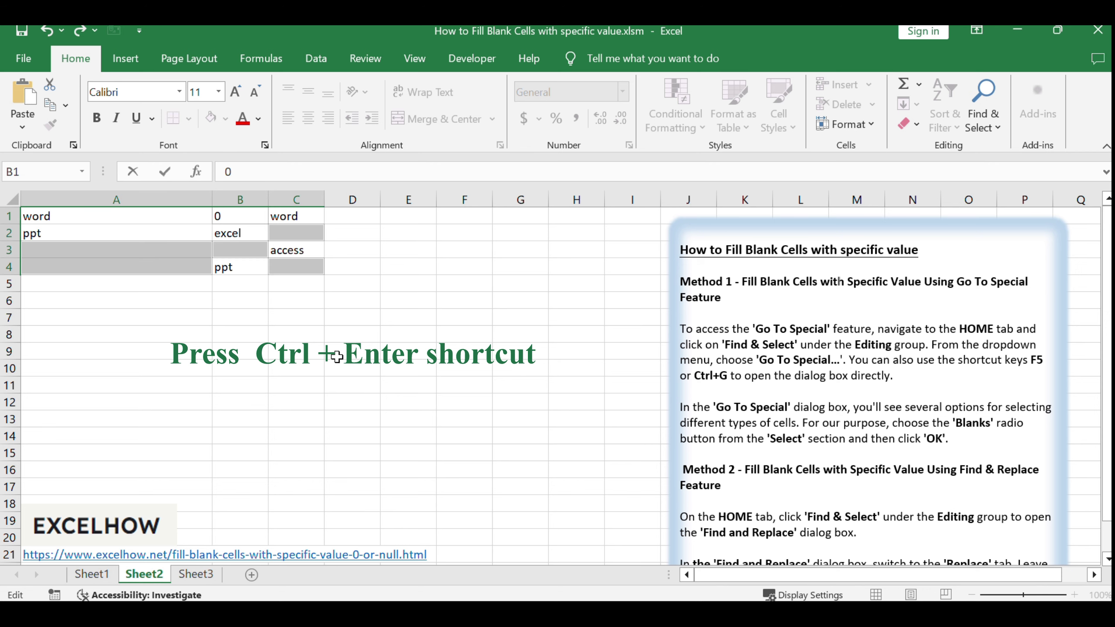
pyautogui.hotkey('ctrl', 'Return')
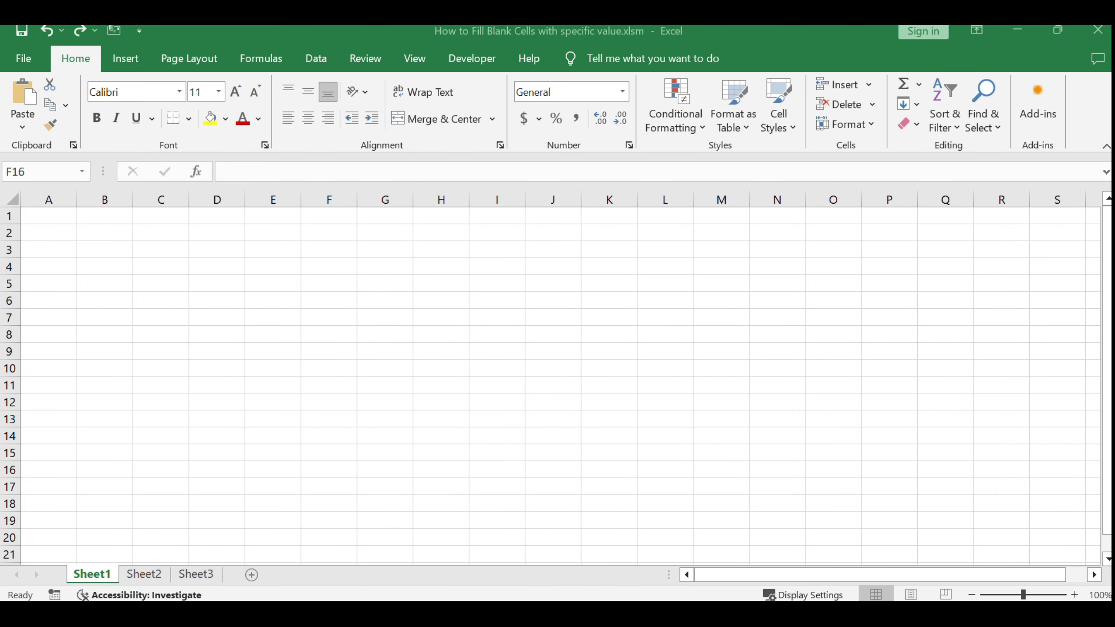
pyautogui.click(145, 574)
# Step: Read the Method 2 notes and reselect the word list A1:C4
pyautogui.click(803, 444)
pyautogui.moveTo(745, 469); pyautogui.dragTo(963, 537)
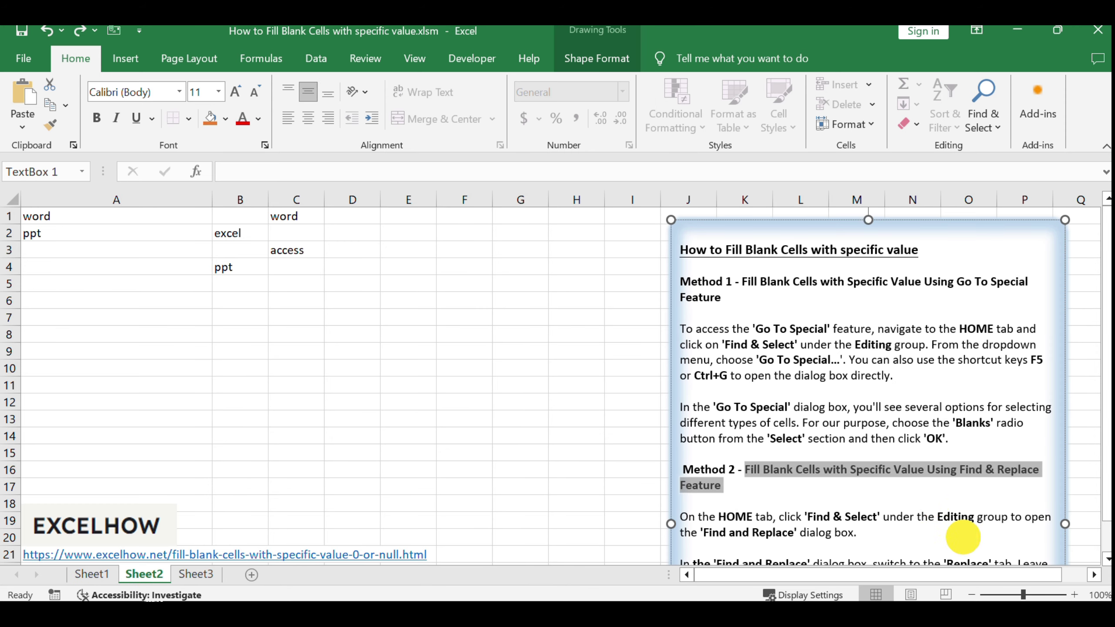
pyautogui.click(905, 374)
pyautogui.scroll(-3, 905, 376)
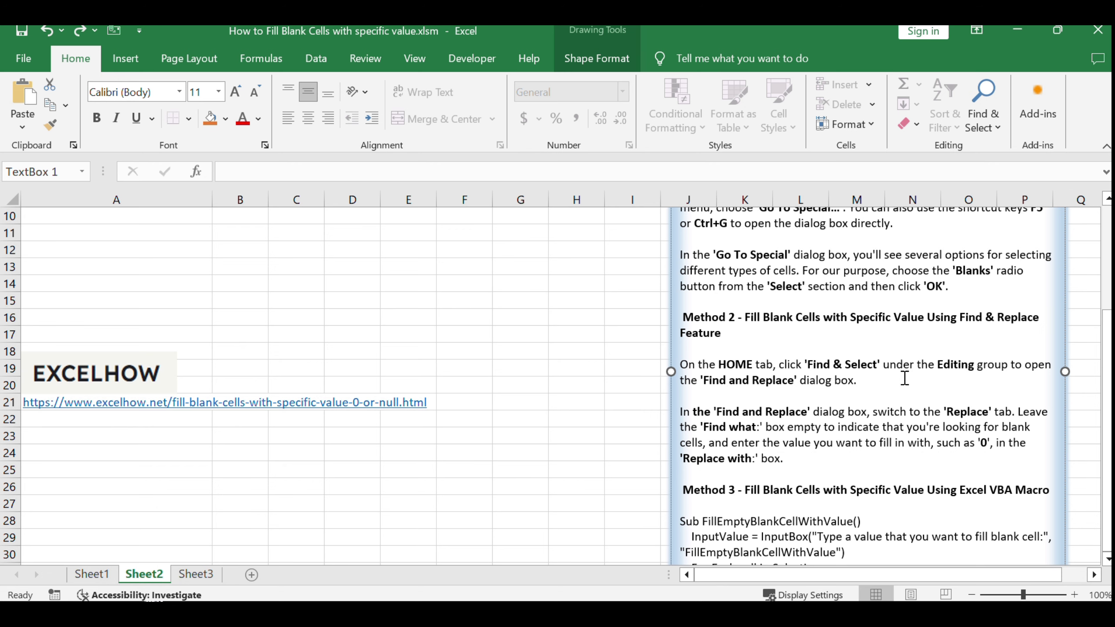
pyautogui.scroll(3, 905, 378)
pyautogui.click(424, 354)
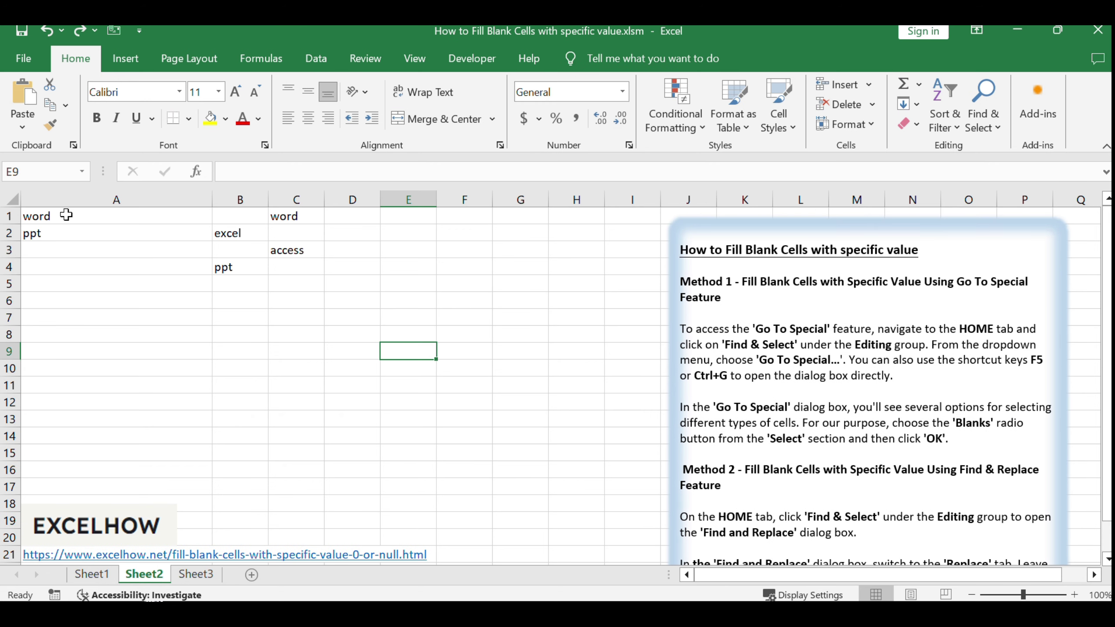
pyautogui.moveTo(66, 215); pyautogui.dragTo(287, 259)
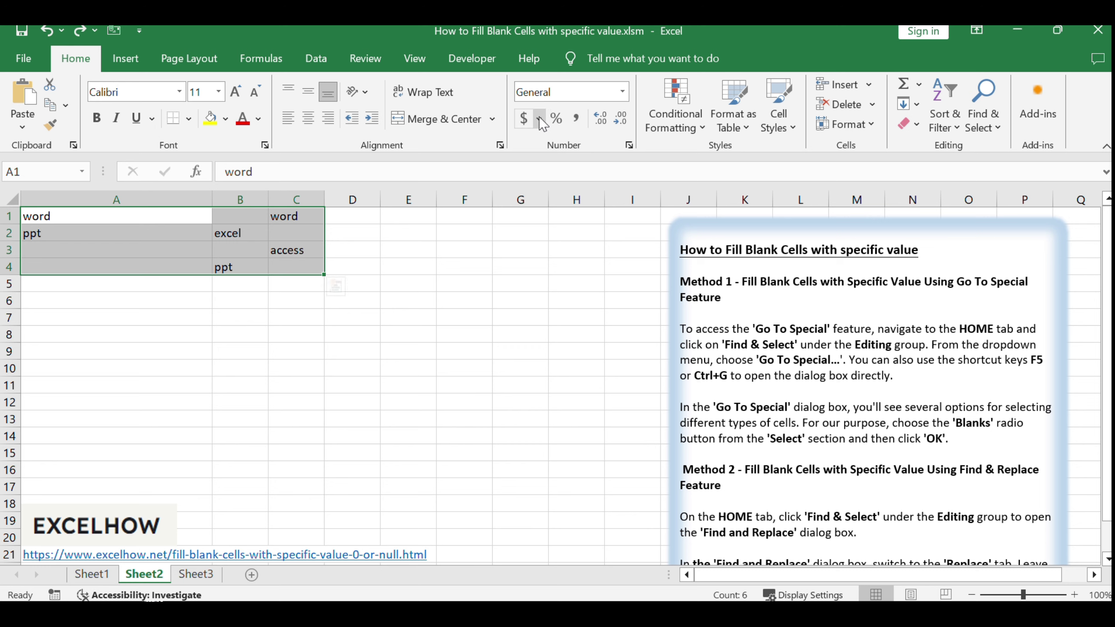
pyautogui.click(995, 130)
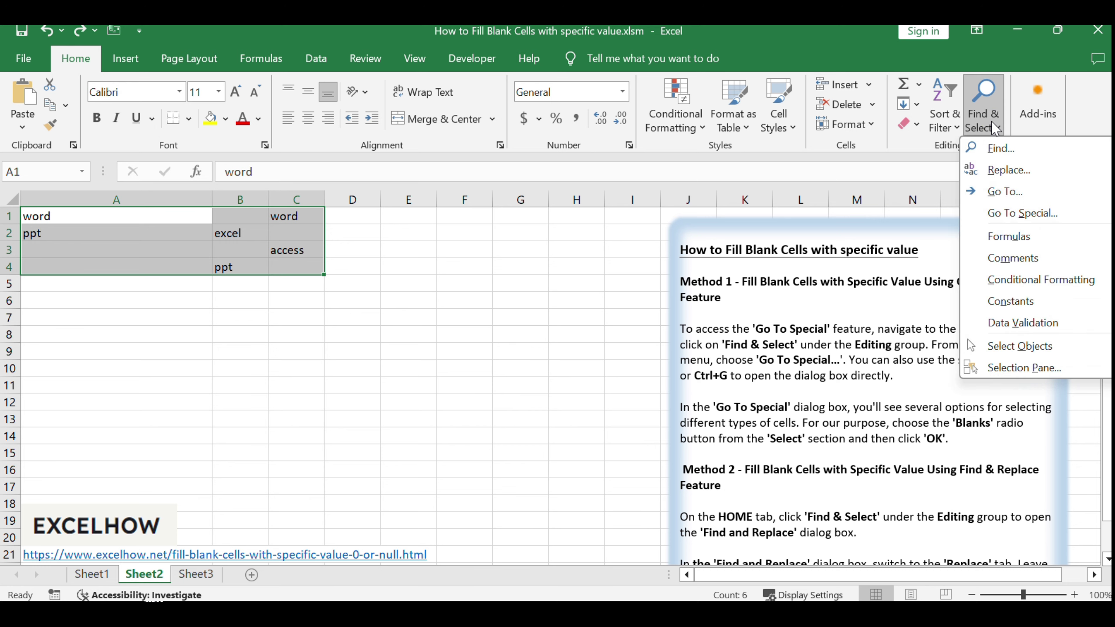
# Step: In Find and Replace, leave Find what empty and Replace All with 0, filling six cells
pyautogui.click(1006, 171)
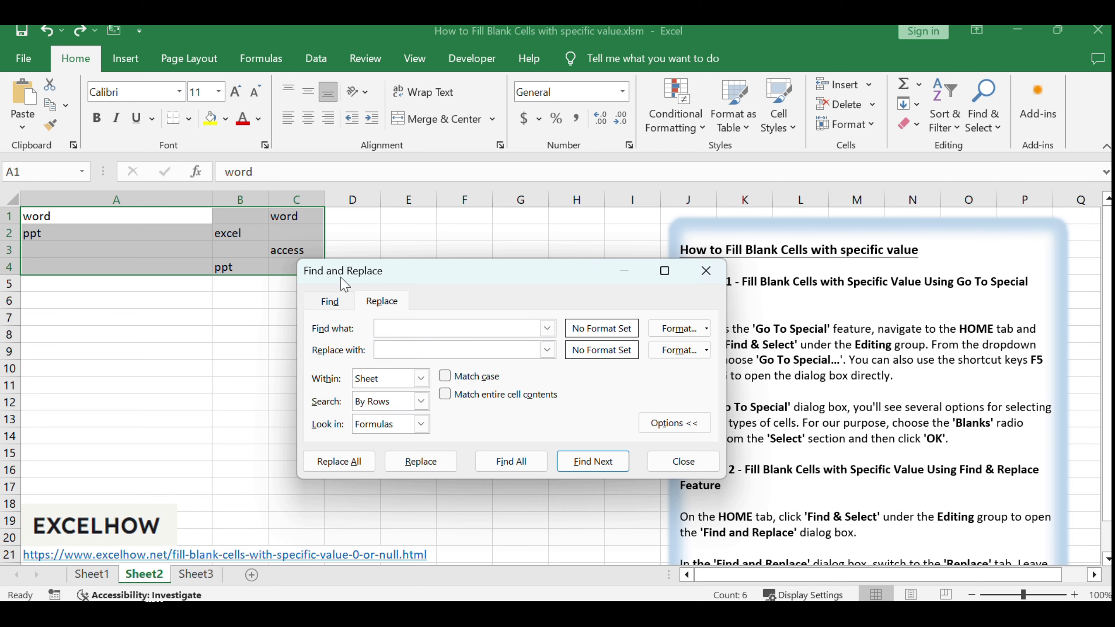
pyautogui.moveTo(345, 284); pyautogui.dragTo(406, 277)
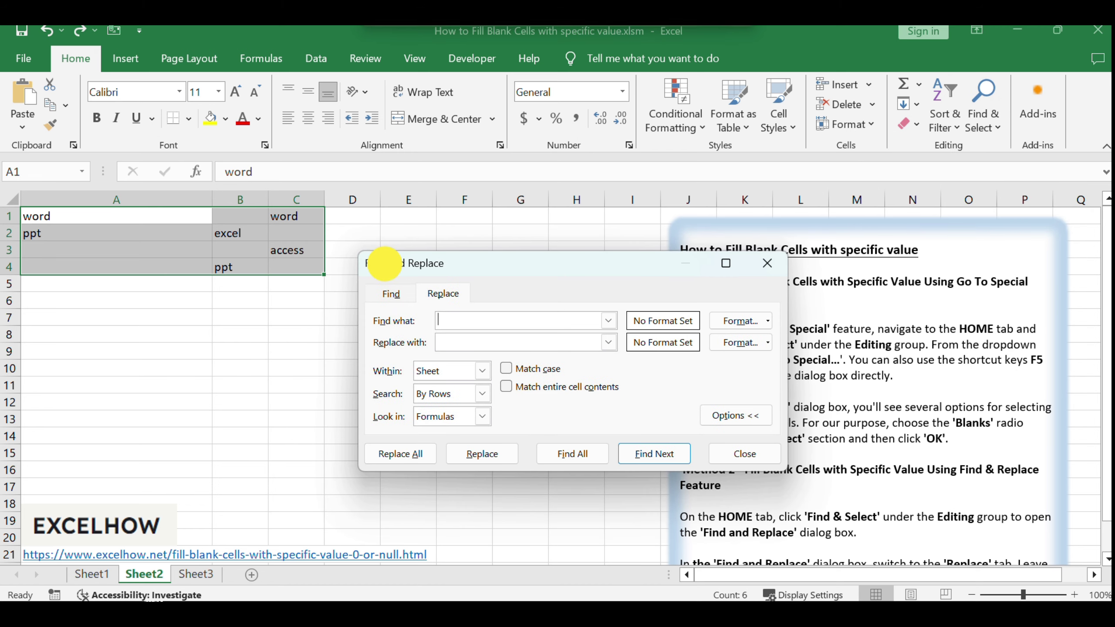
pyautogui.click(439, 292)
pyautogui.moveTo(468, 258); pyautogui.dragTo(478, 245)
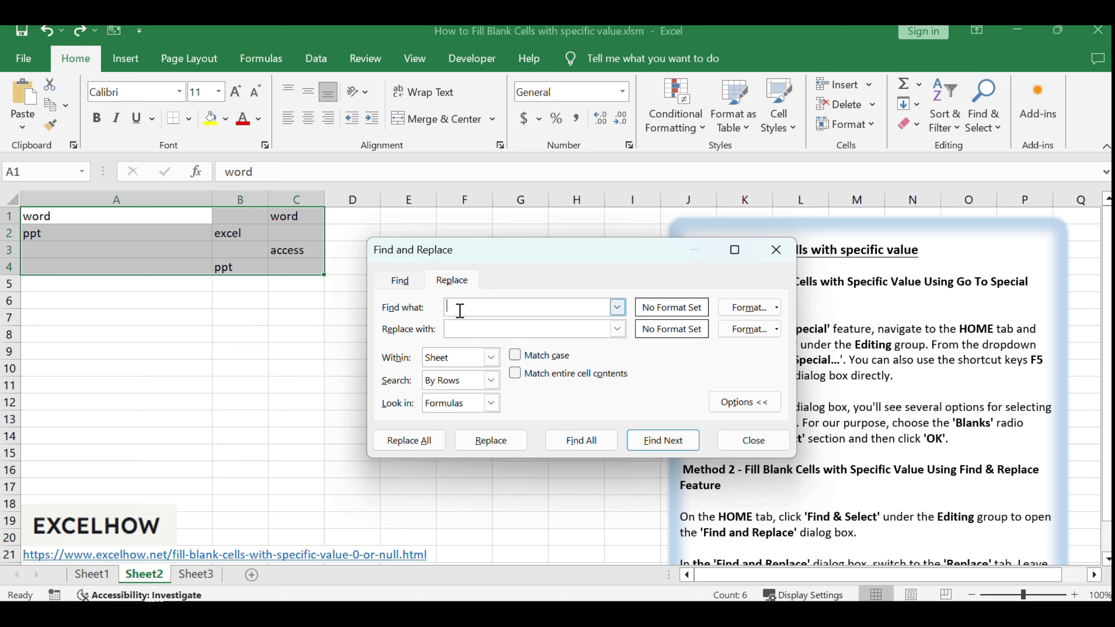
pyautogui.click(567, 307)
pyautogui.click(472, 326)
pyautogui.write('0')
pyautogui.click(425, 448)
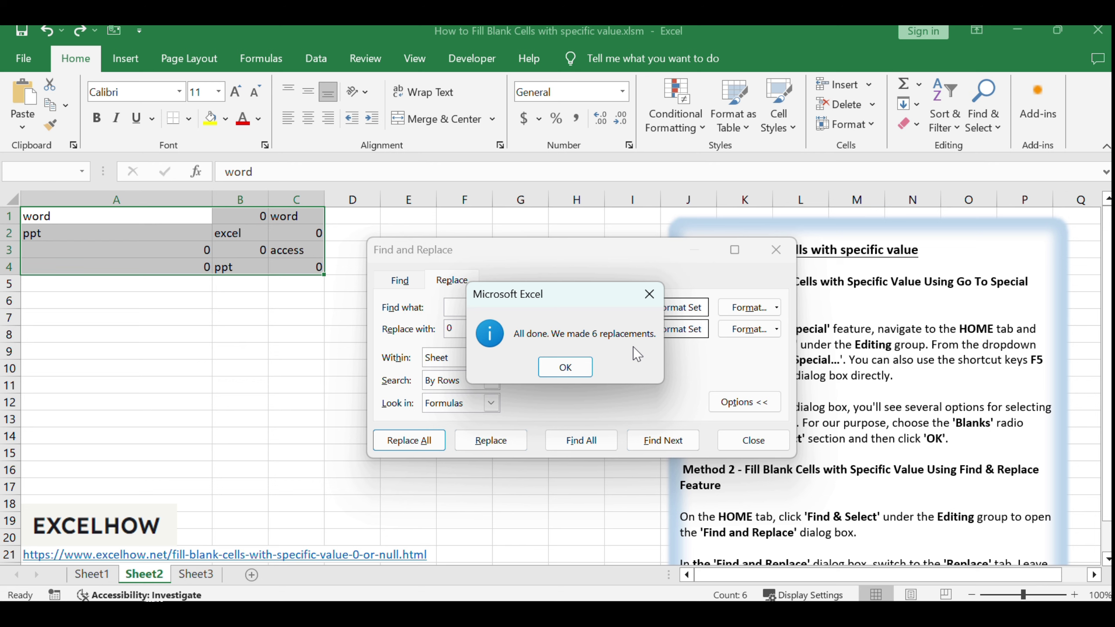
pyautogui.click(572, 369)
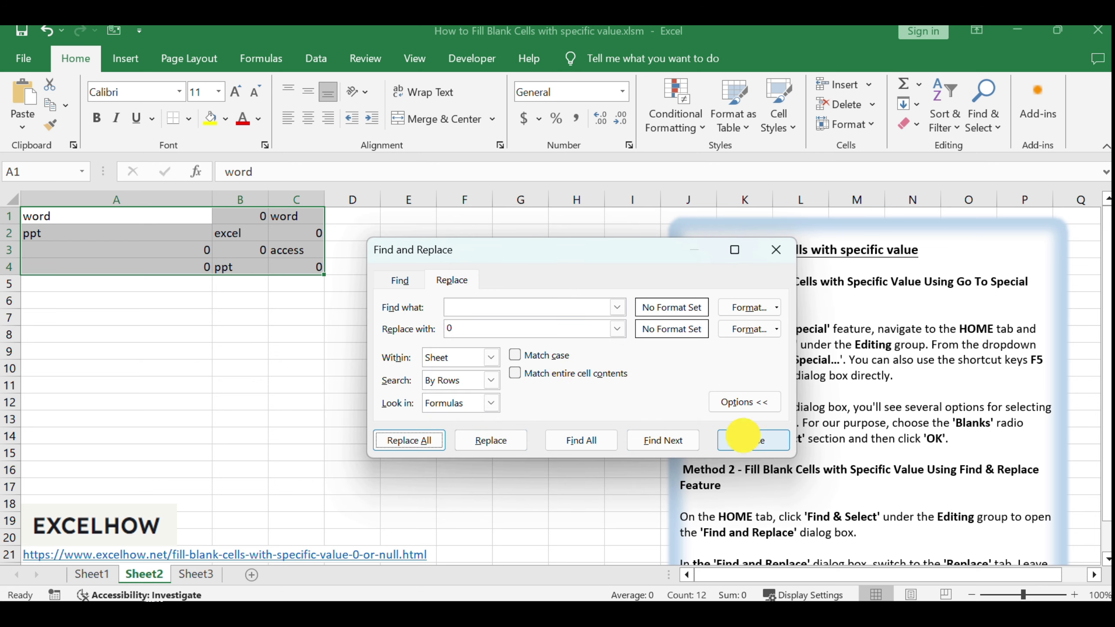
pyautogui.click(744, 441)
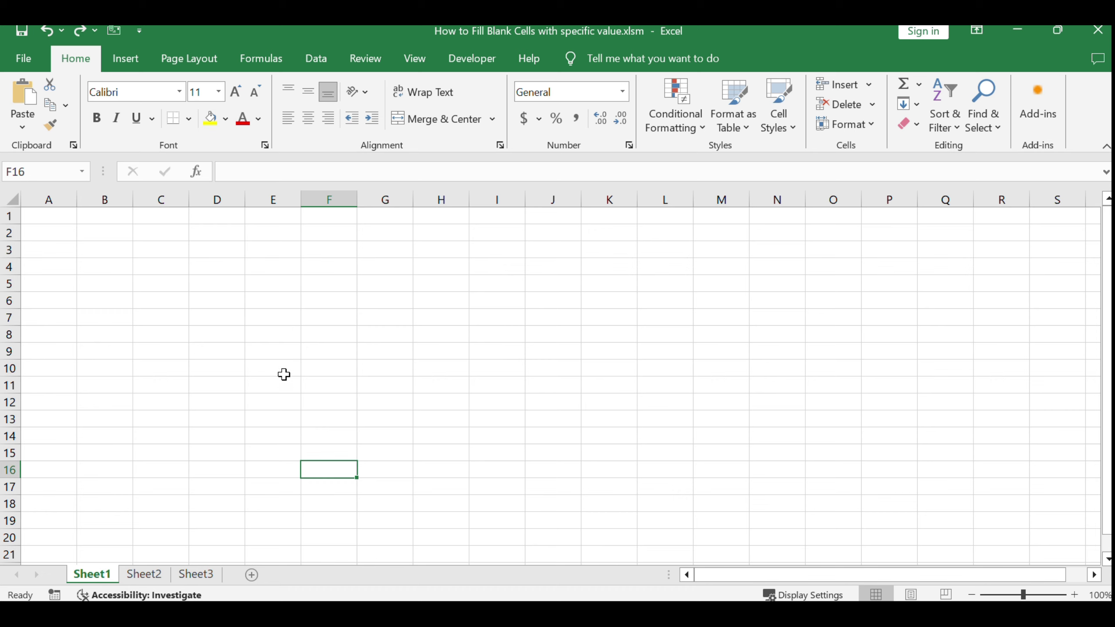
# Step: Return to Sheet2 and read the Method 3 macro instructions
pyautogui.click(144, 574)
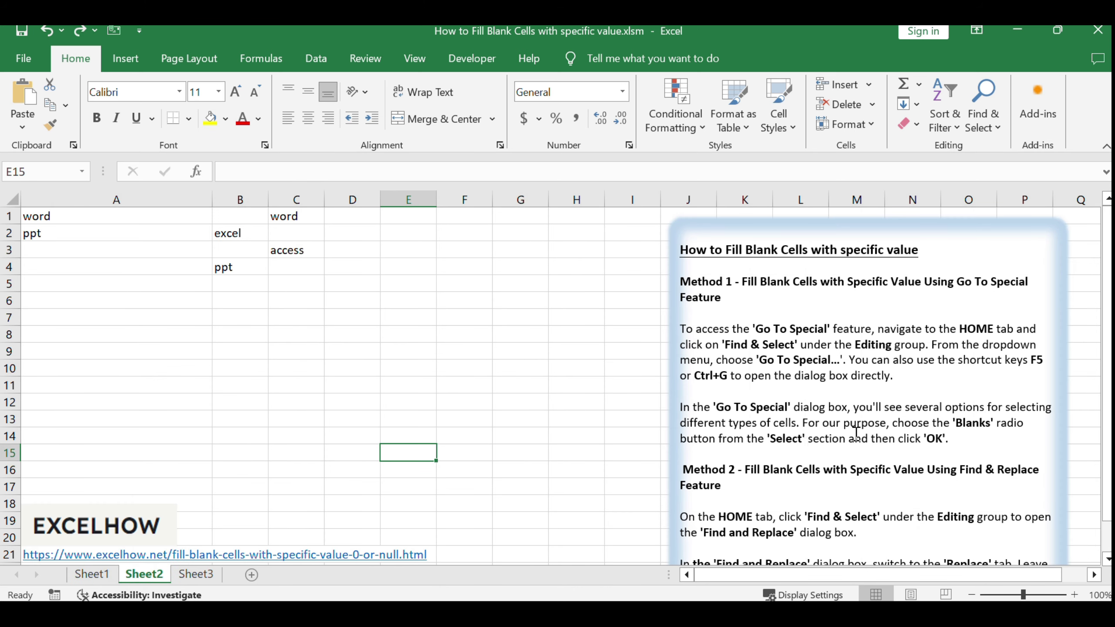
pyautogui.scroll(-8, 857, 434)
pyautogui.scroll(1, 720, 316)
pyautogui.moveTo(681, 286); pyautogui.dragTo(822, 443)
pyautogui.click(821, 366)
pyautogui.scroll(1, 499, 399)
pyautogui.scroll(7, 498, 398)
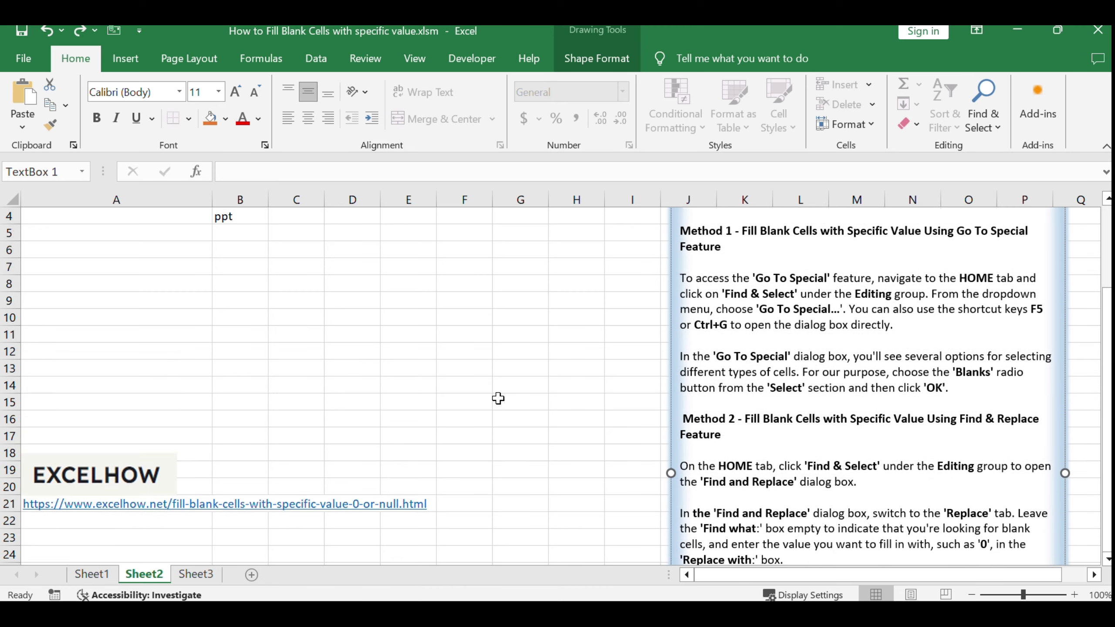
pyautogui.click(498, 398)
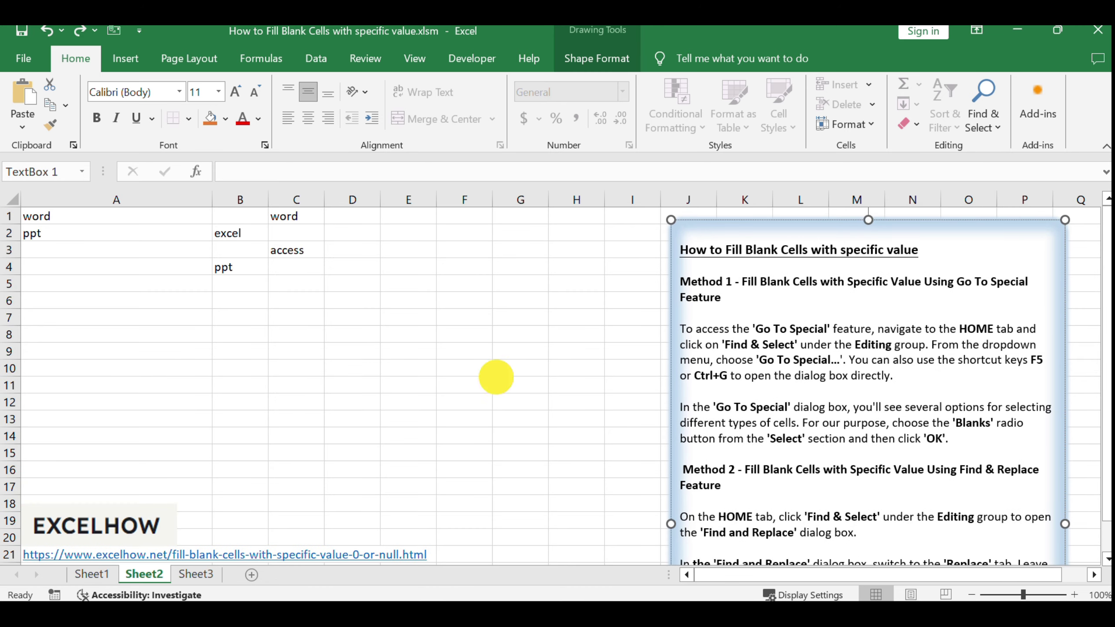
# Step: Select the whole word list from A1 to C4
pyautogui.click(57, 219)
pyautogui.moveTo(57, 219); pyautogui.dragTo(282, 268)
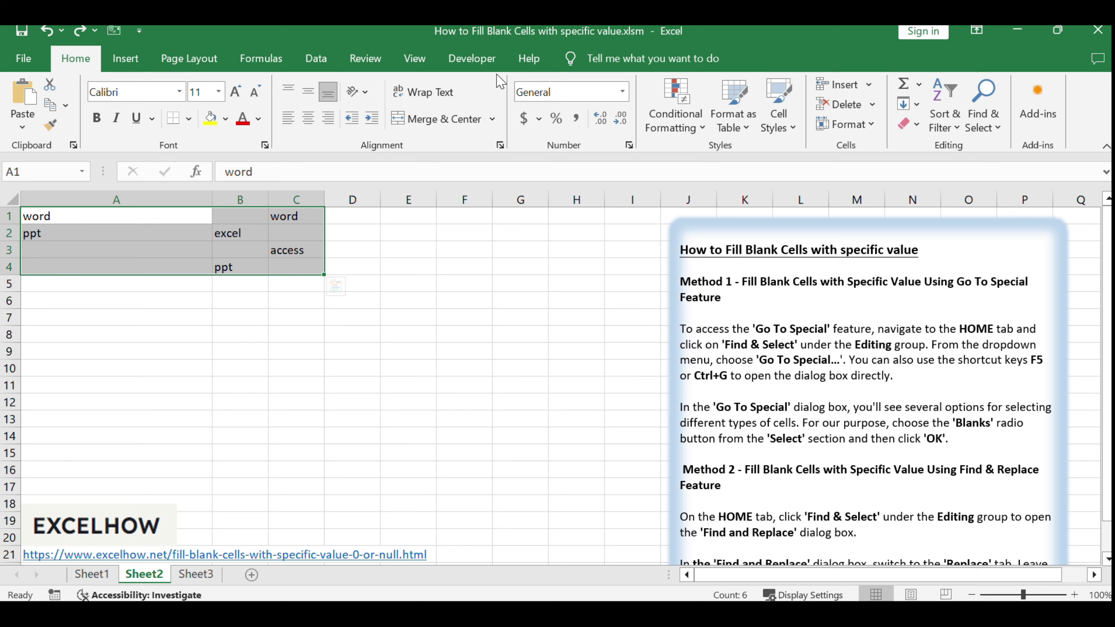
pyautogui.click(484, 62)
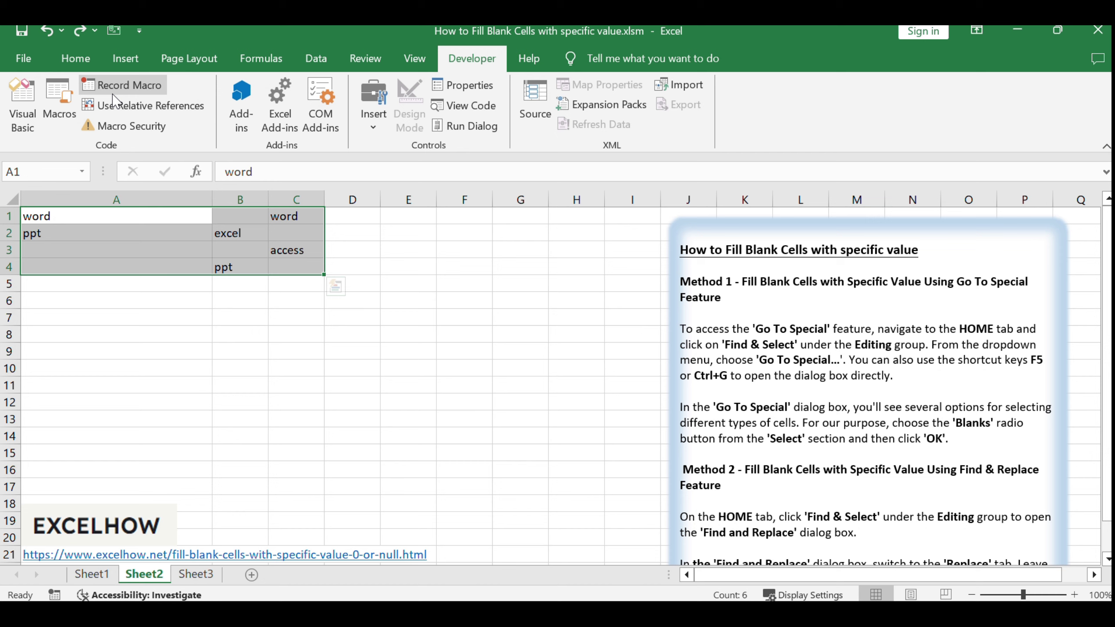
# Step: Insert Module1 in the VBA editor and paste the FillEmptyBlankCellWithValue macro code
pyautogui.click(24, 112)
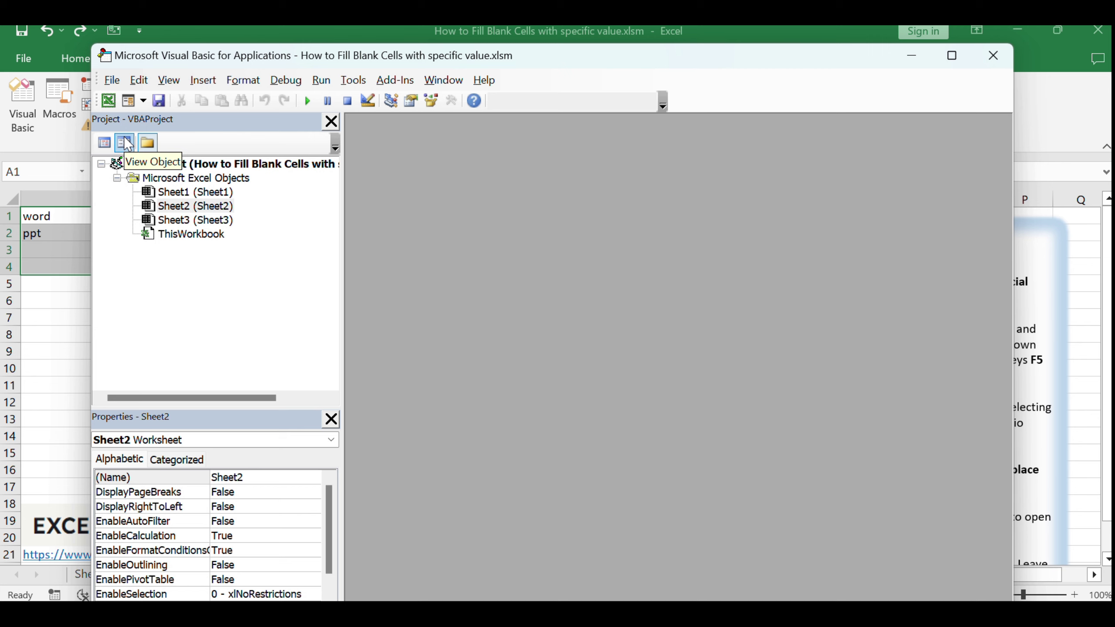
pyautogui.click(202, 80)
pyautogui.click(217, 139)
pyautogui.click(178, 262)
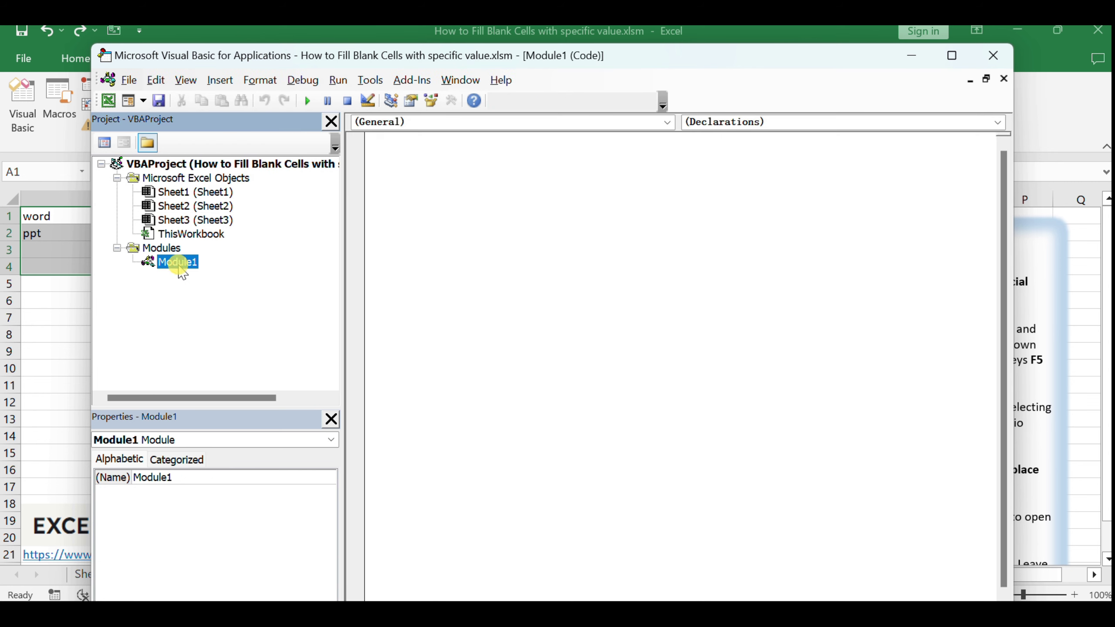
pyautogui.click(642, 302)
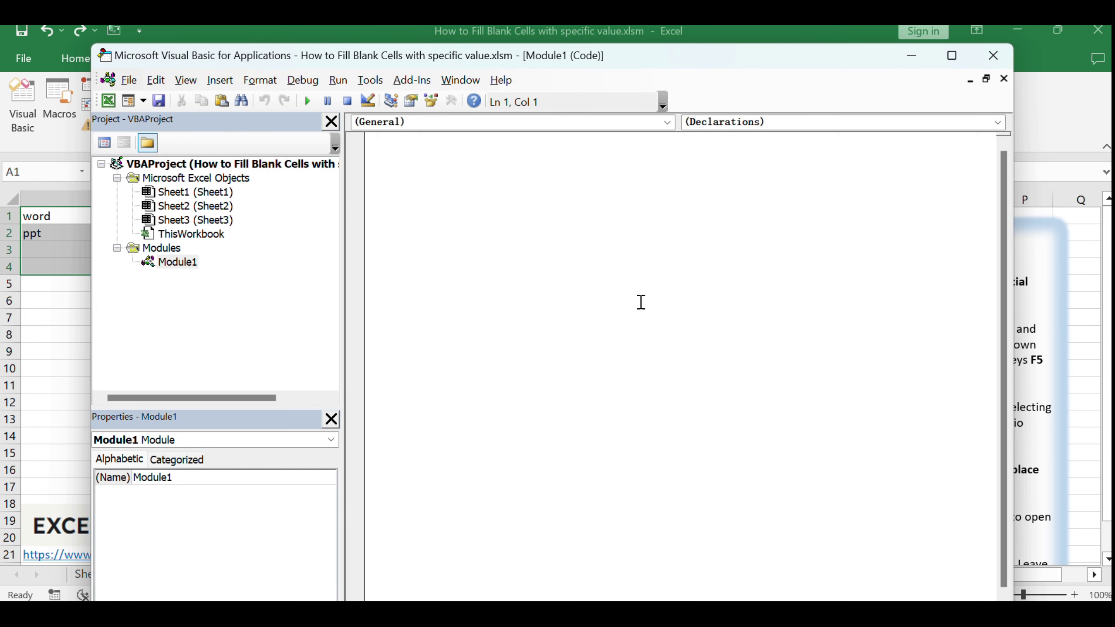
pyautogui.click(640, 303)
pyautogui.write('Sub FillEmptyBlankCellWithValue()     InputValue = InputBox("Type a value that you want to fill blank cell:", "FillEmptyBlankCellWithValue")     For Each cell In Selection         If IsEmpty(cell) Then             cell.Value = InputValue         End If     Next End Sub')
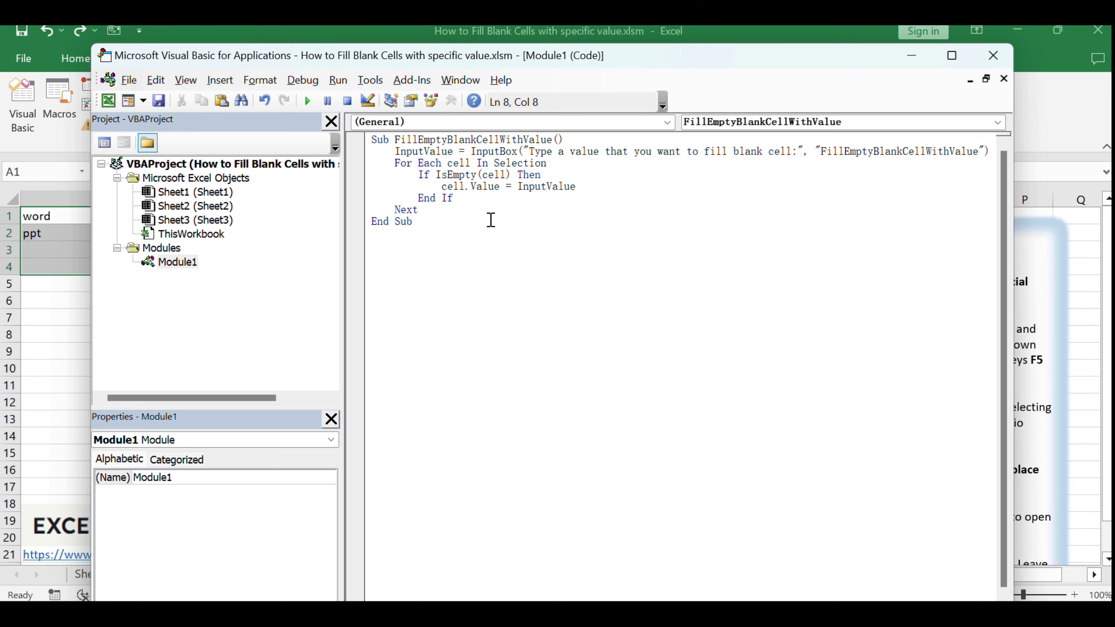
# Step: Save the workbook with the new macro and close the VBA editor
pyautogui.moveTo(491, 221); pyautogui.dragTo(369, 149)
pyautogui.click(547, 263)
pyautogui.click(195, 206)
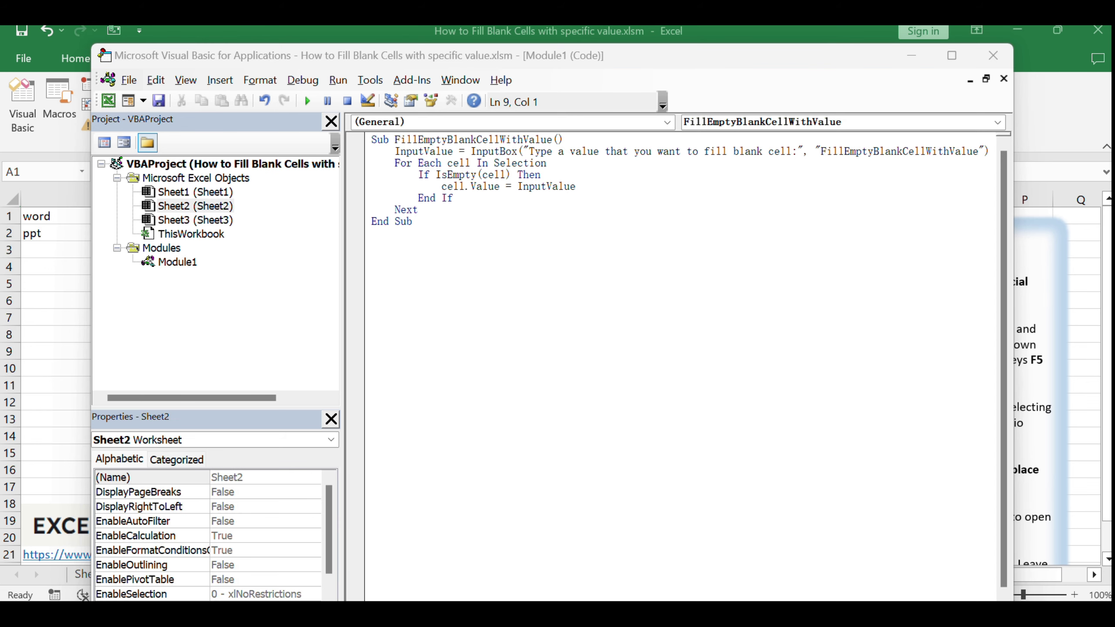
pyautogui.click(729, 309)
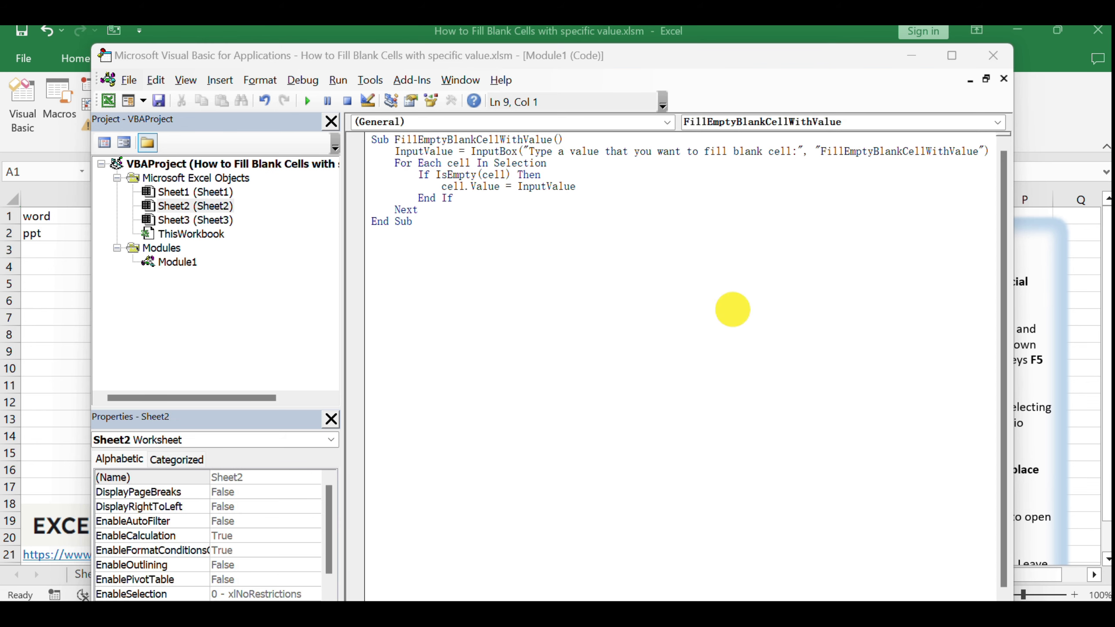
pyautogui.click(160, 102)
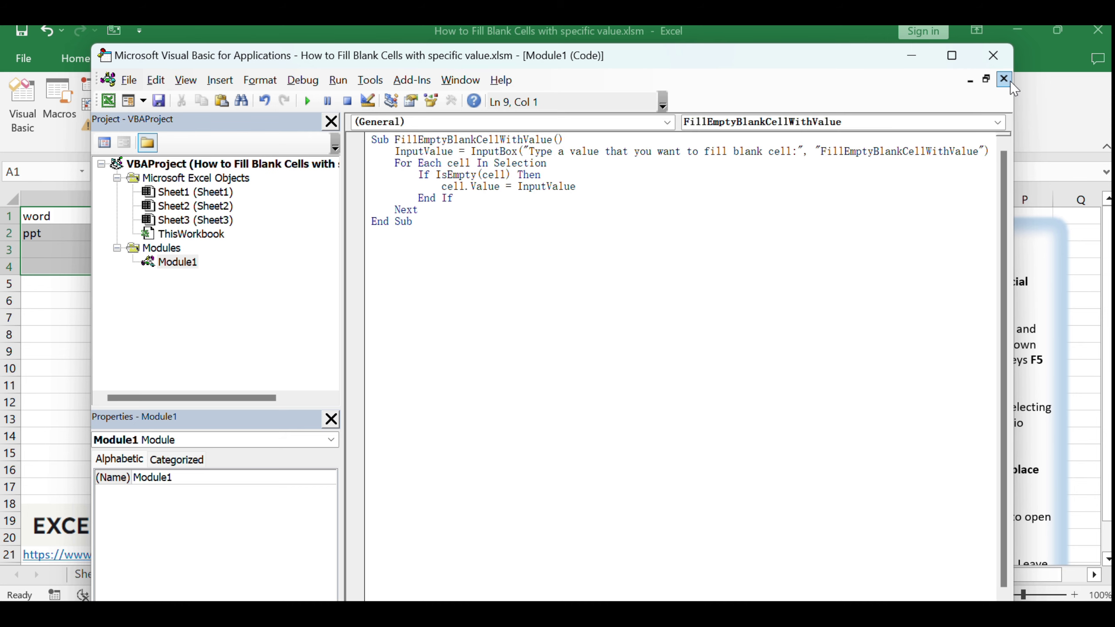
pyautogui.click(999, 62)
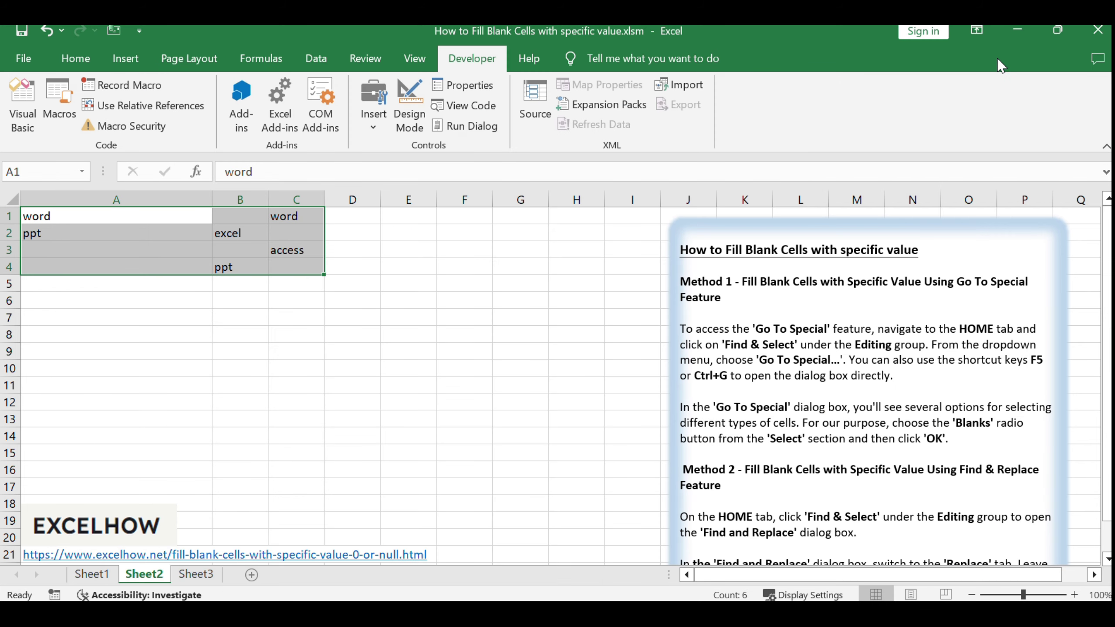
# Step: Run FillEmptyBlankCellWithValue with 0 as the fill value, then deselect the range
pyautogui.click(59, 103)
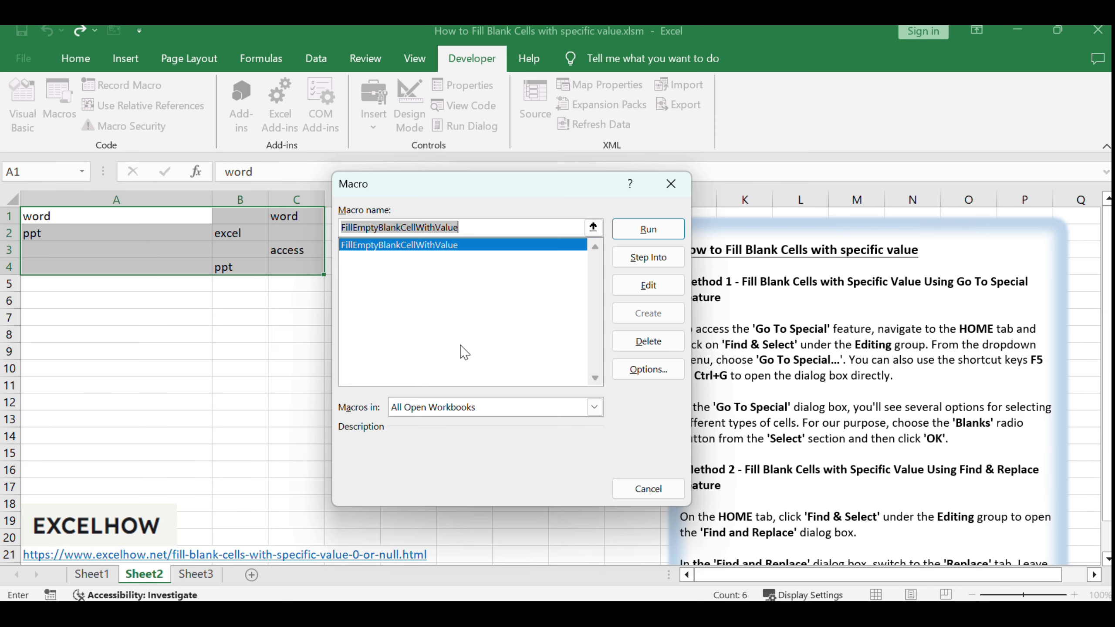
pyautogui.click(639, 229)
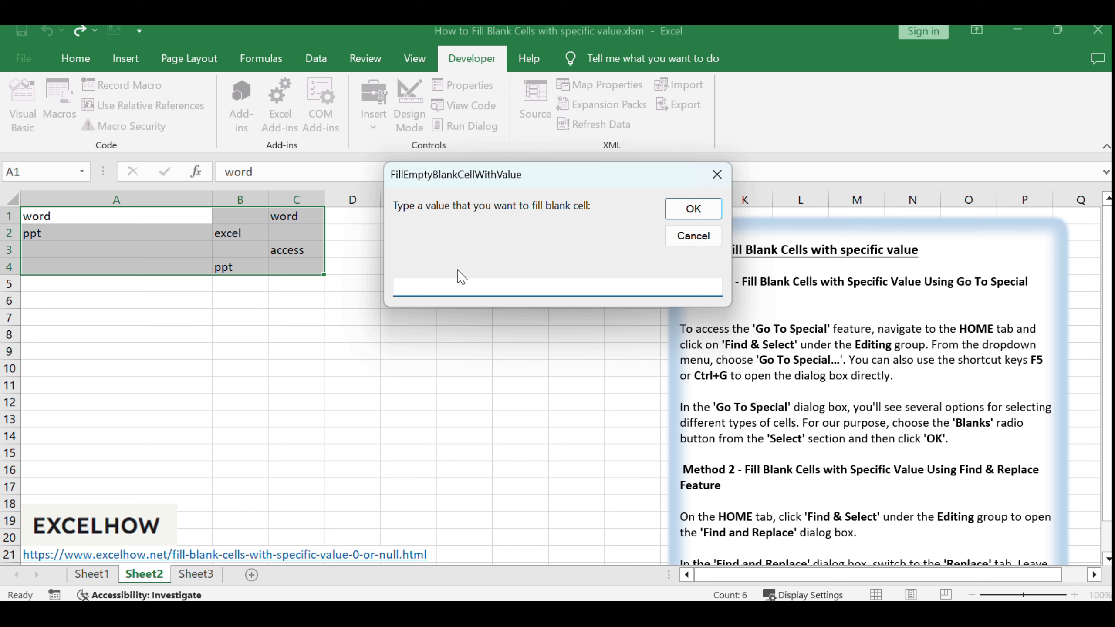
pyautogui.write('0')
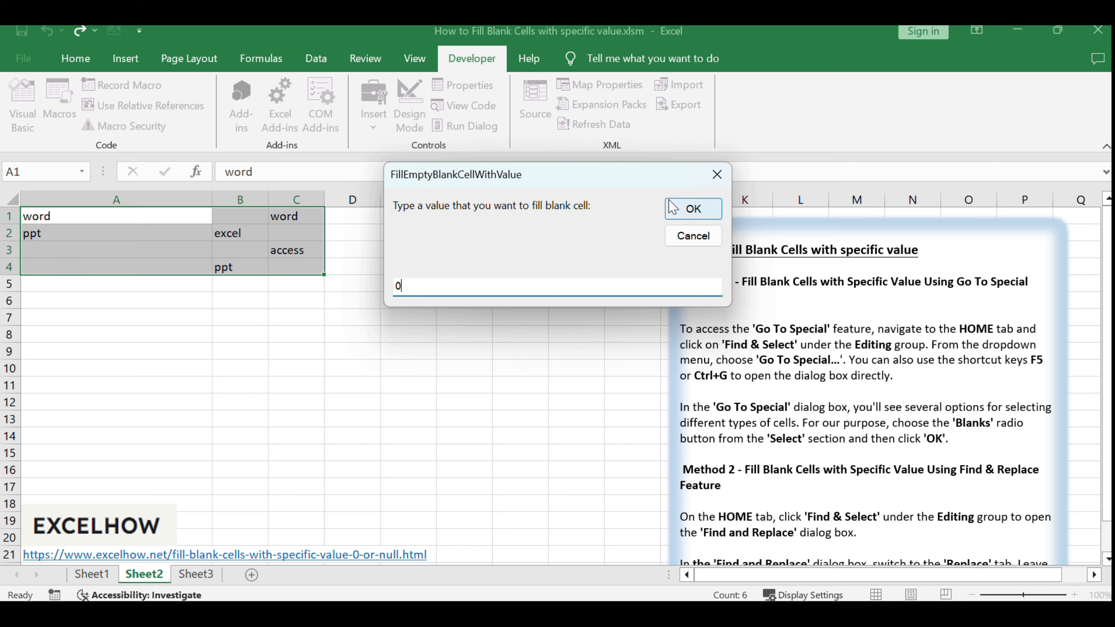
pyautogui.click(702, 212)
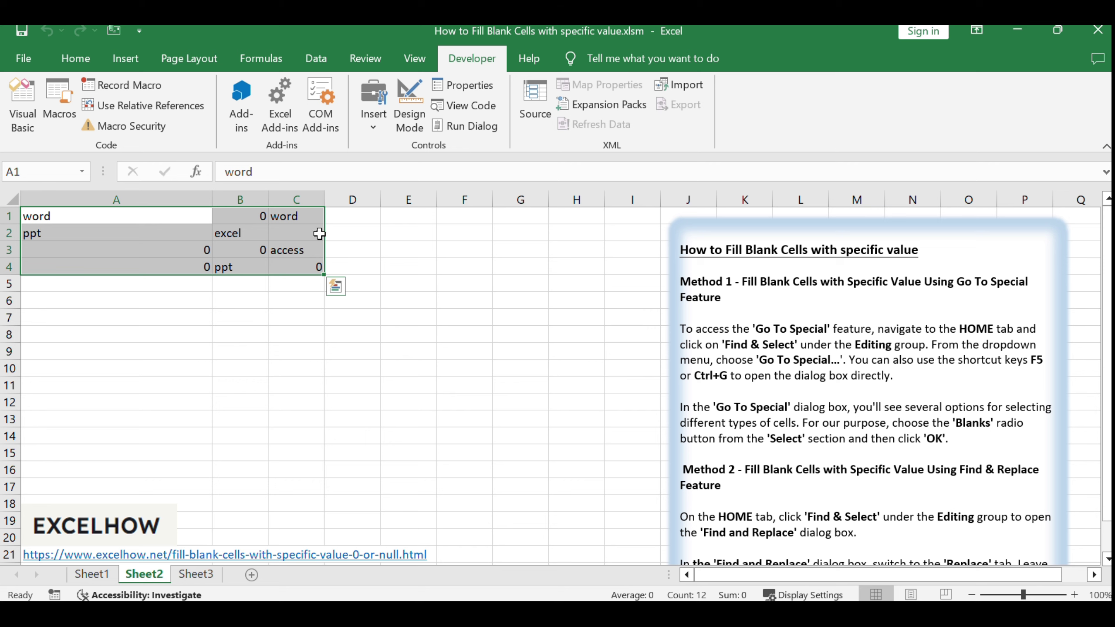
pyautogui.click(434, 336)
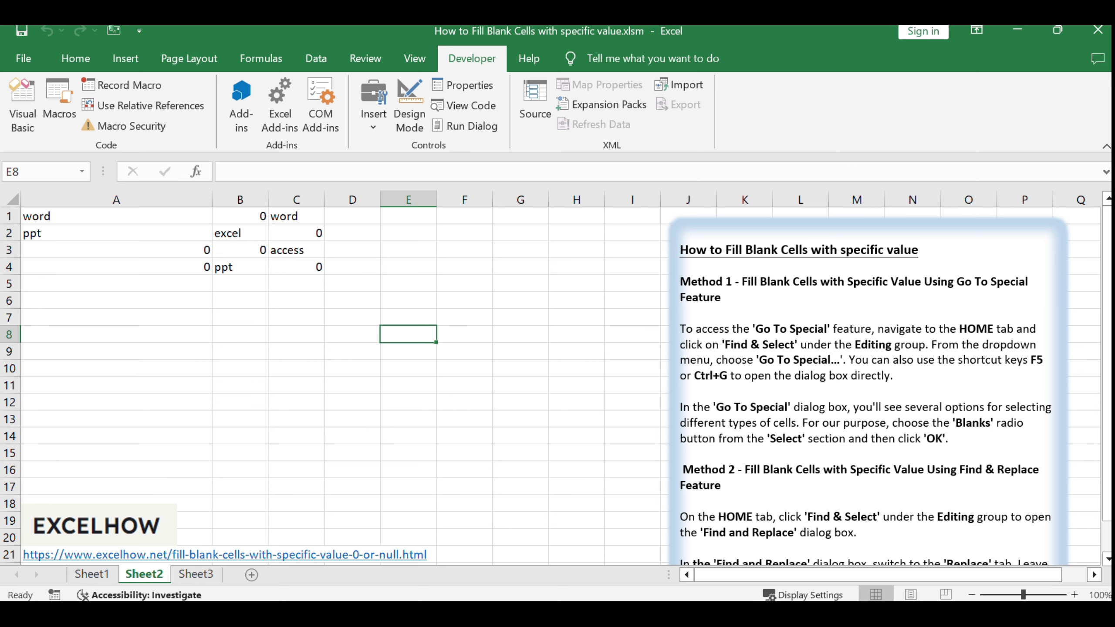